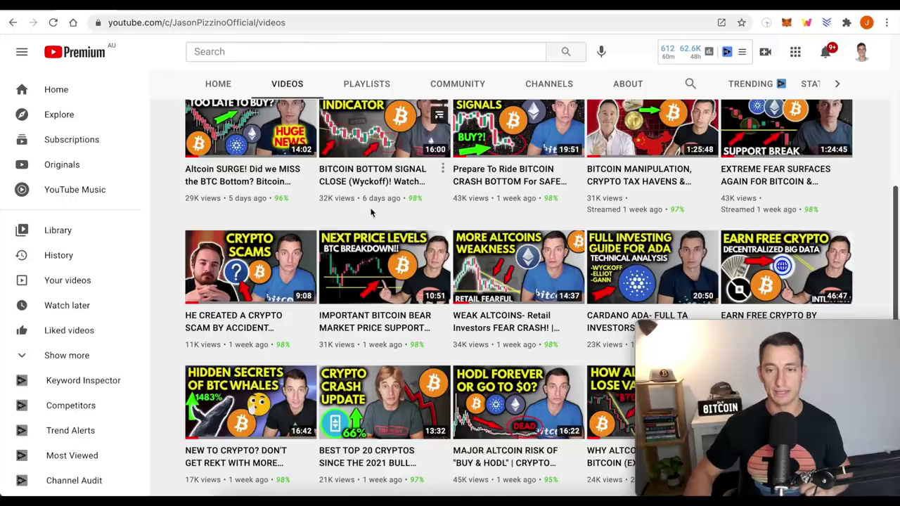
- Browse the channel's older crypto video uploads, covering those published one to three weeks ago
scroll(386, 222, down, 2)
scroll(386, 222, down, 1)
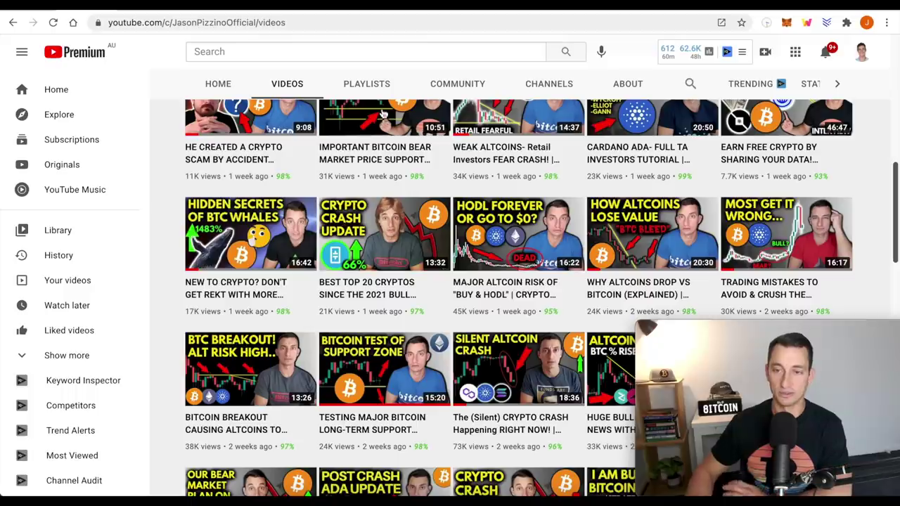
mouse_move(665, 231)
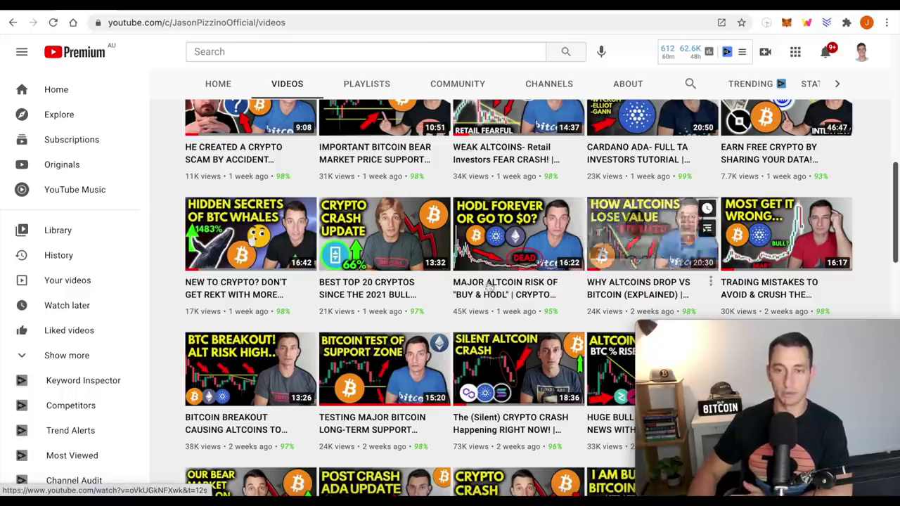
scroll(300, 366, down, 2)
scroll(300, 367, down, 3)
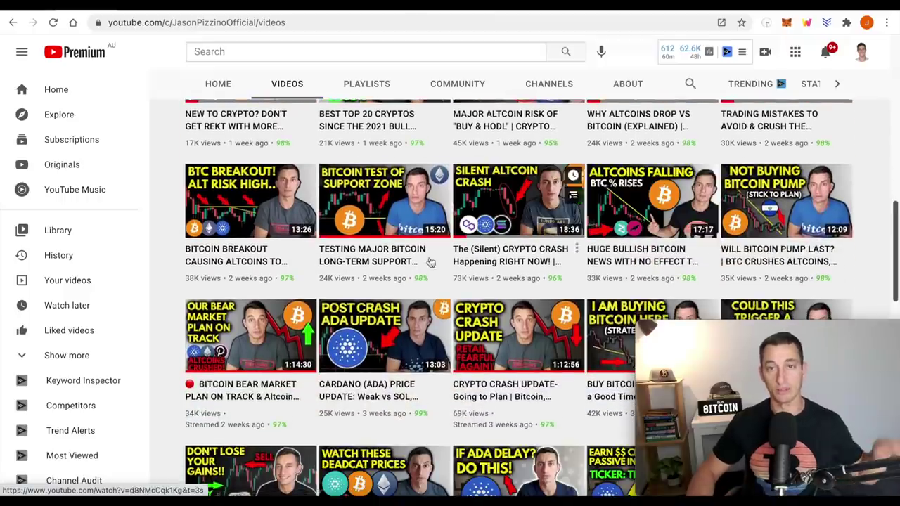
mouse_move(286, 279)
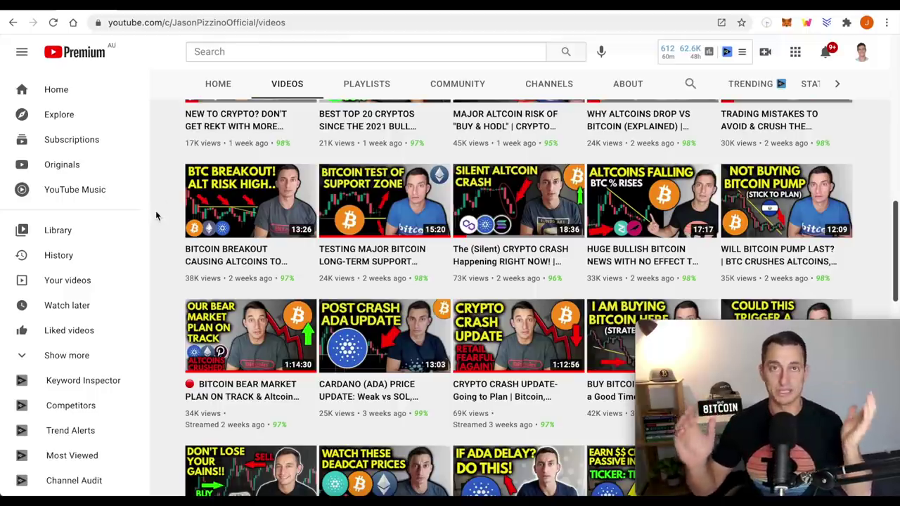
- Switch to CoinMarketCap and review its list of all cryptocurrencies
click(150, 13)
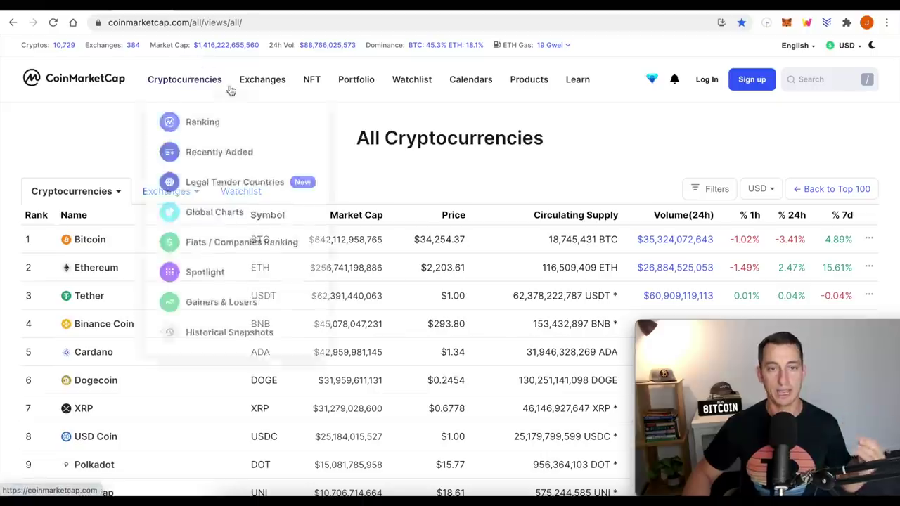
mouse_move(262, 79)
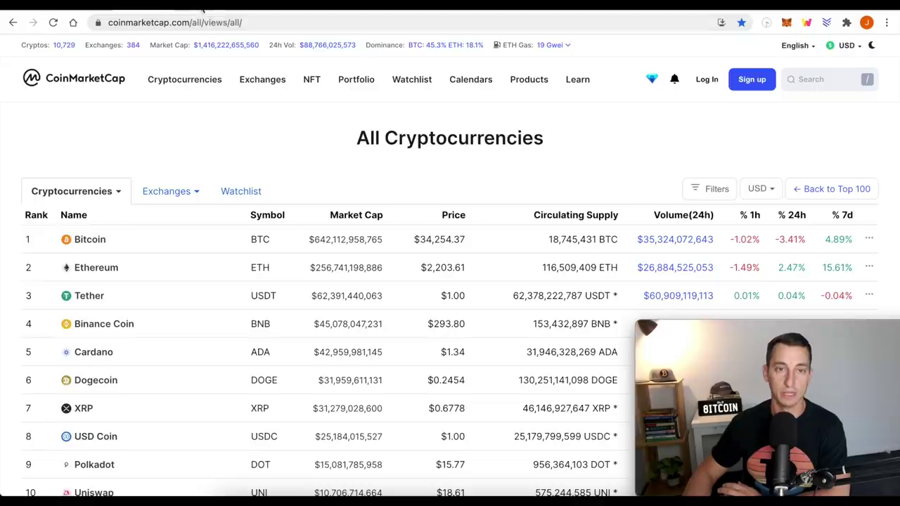
- Switch to TradingView and measure Ethereum's rise against the U.S. Dollar from April 2020 to June 2021
key(ctrl+Tab)
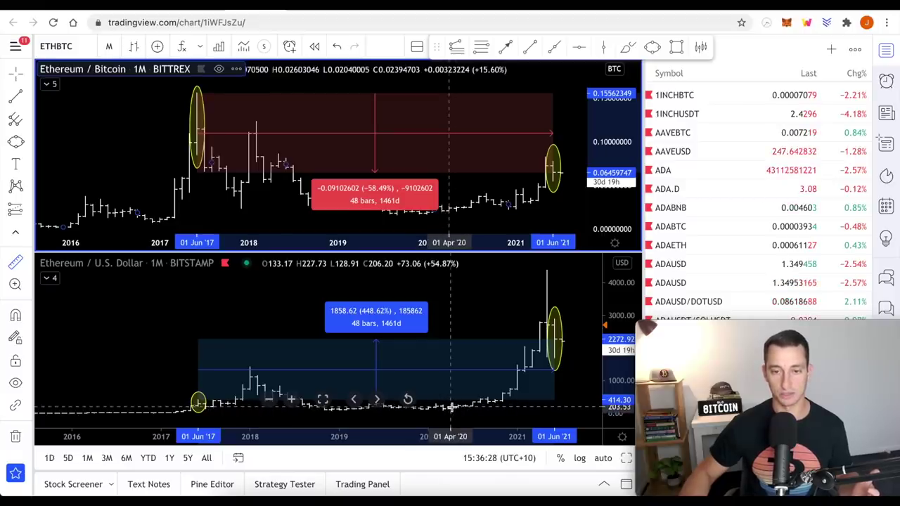
click(450, 407)
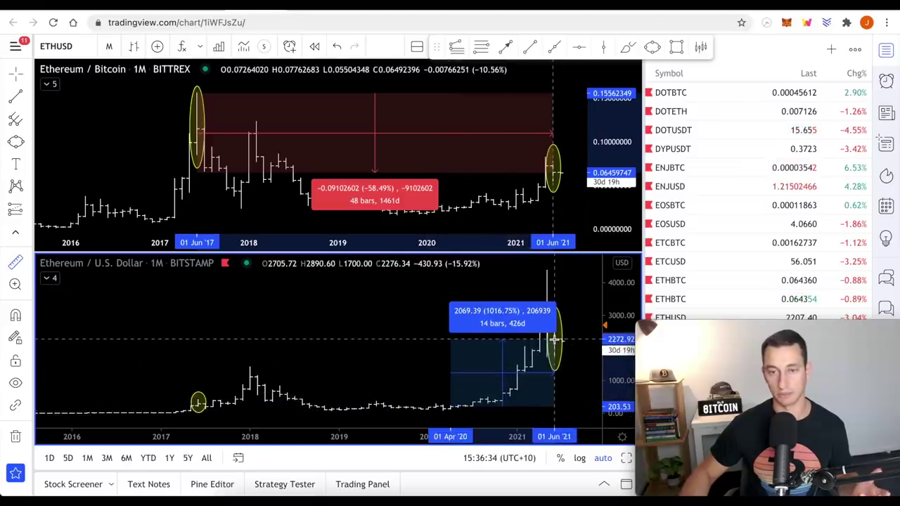
click(554, 340)
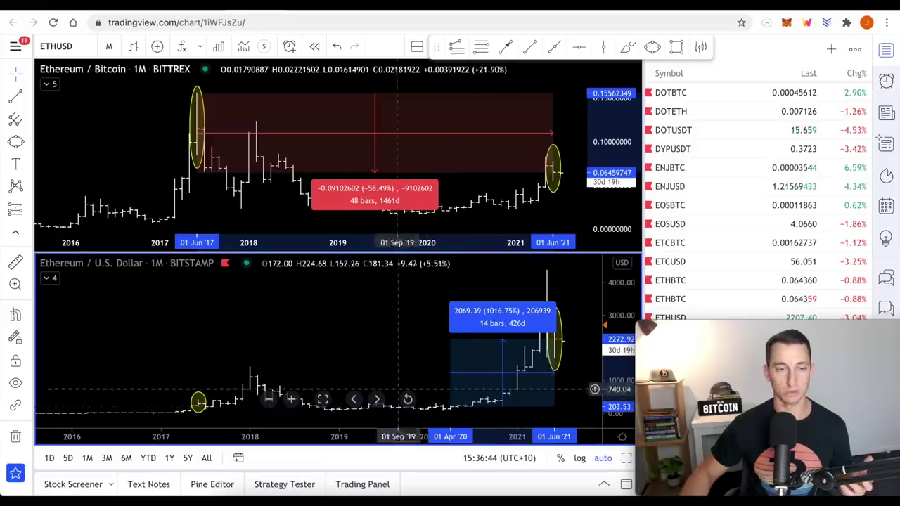
- Measure Ethereum's rise against Bitcoin over the same period, from April 2020 to June 2021
click(15, 261)
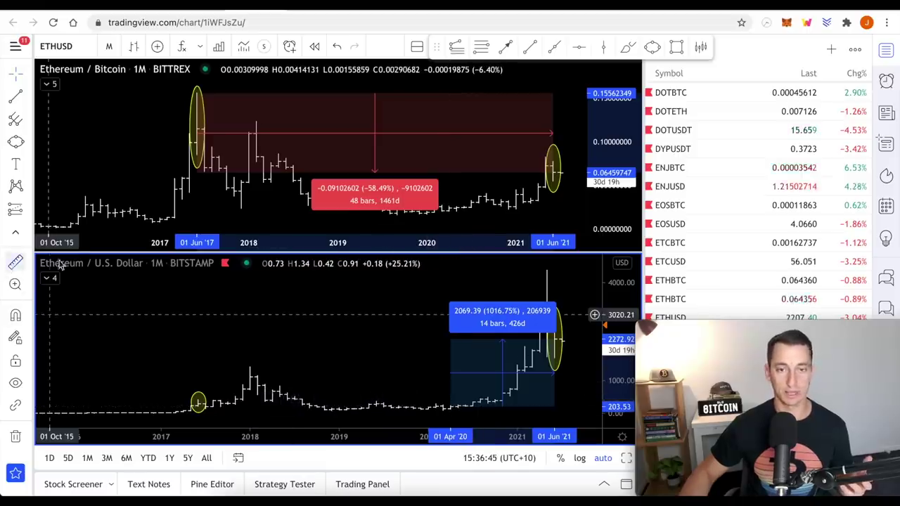
shift+click(450, 208)
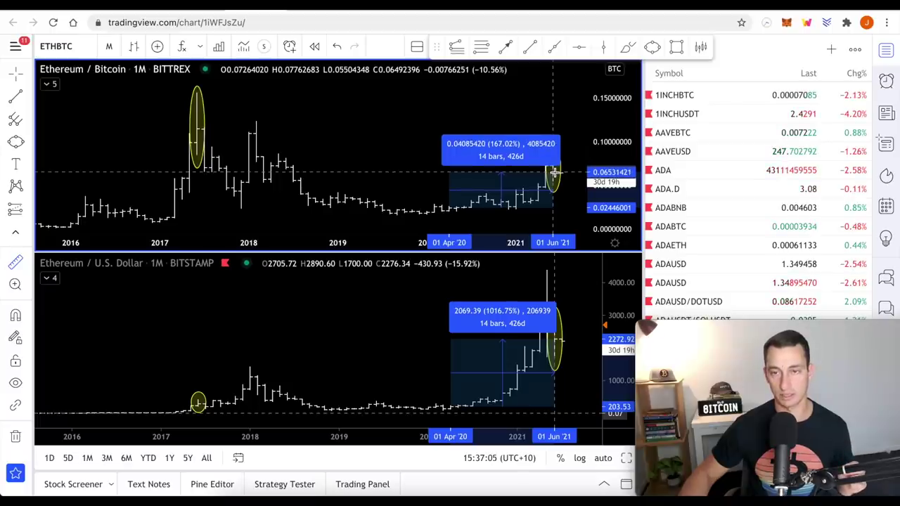
click(554, 172)
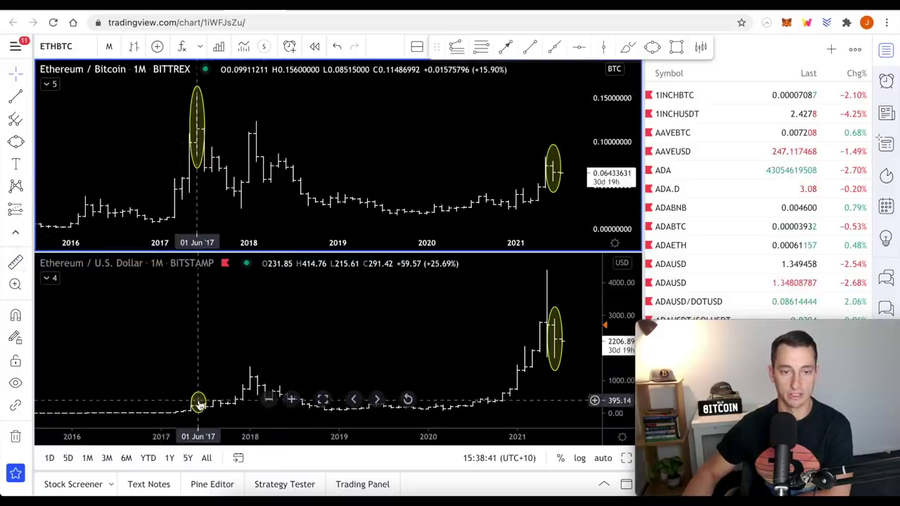
- View the Ethereum / Bitcoin and Ethereum / U.S. Dollar charts on a logarithmic scale, restoring the linear scale on each
click(580, 459)
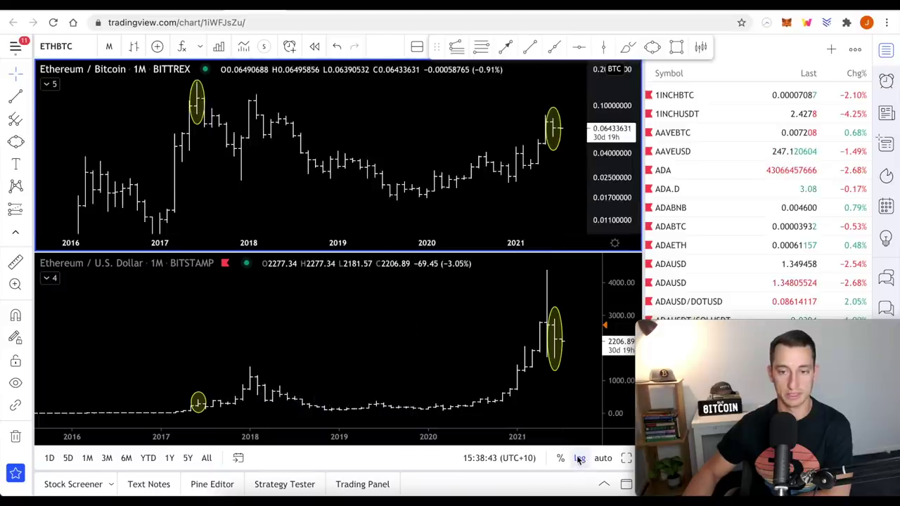
click(580, 458)
click(369, 332)
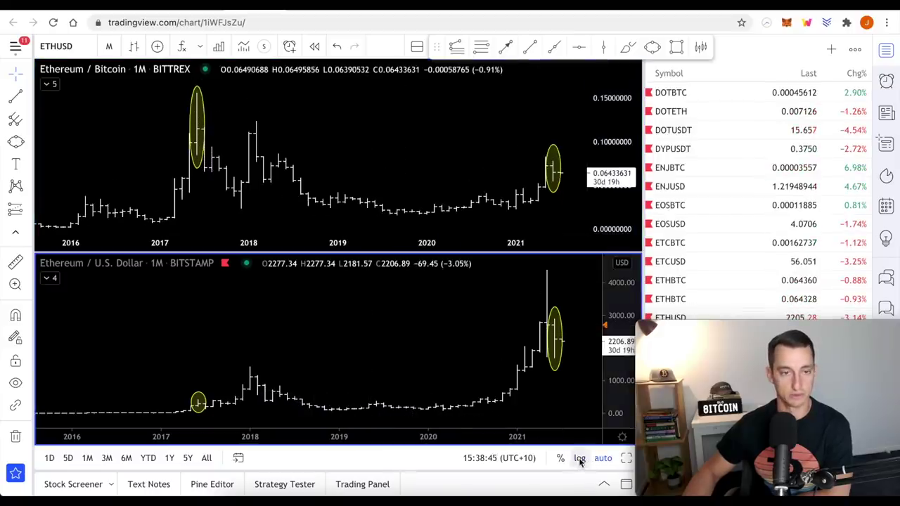
click(579, 458)
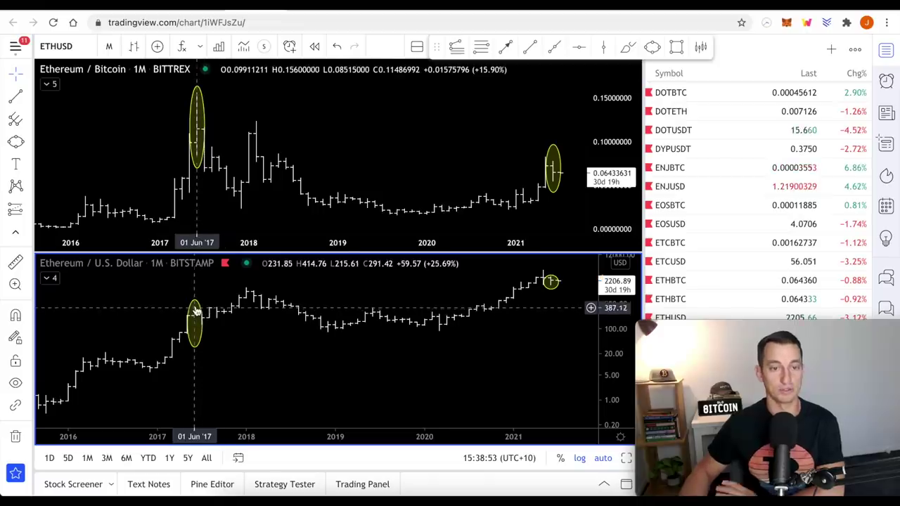
click(579, 458)
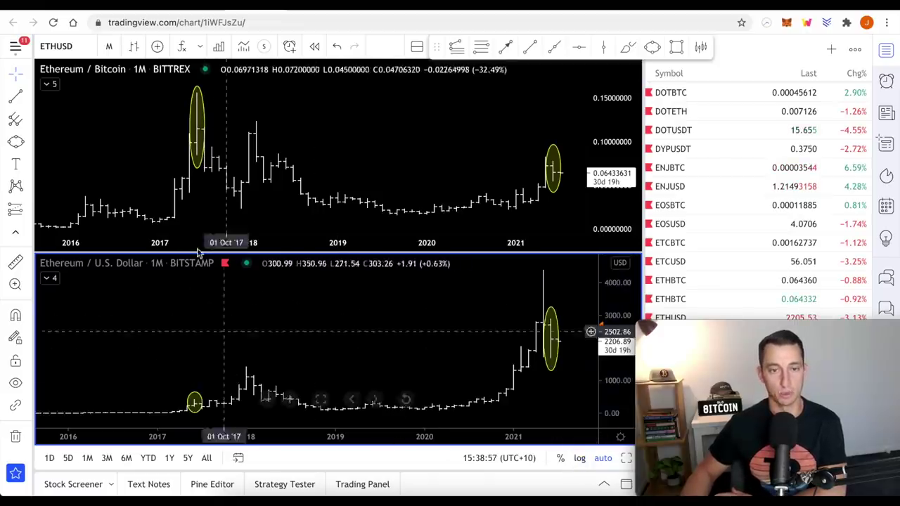
click(289, 116)
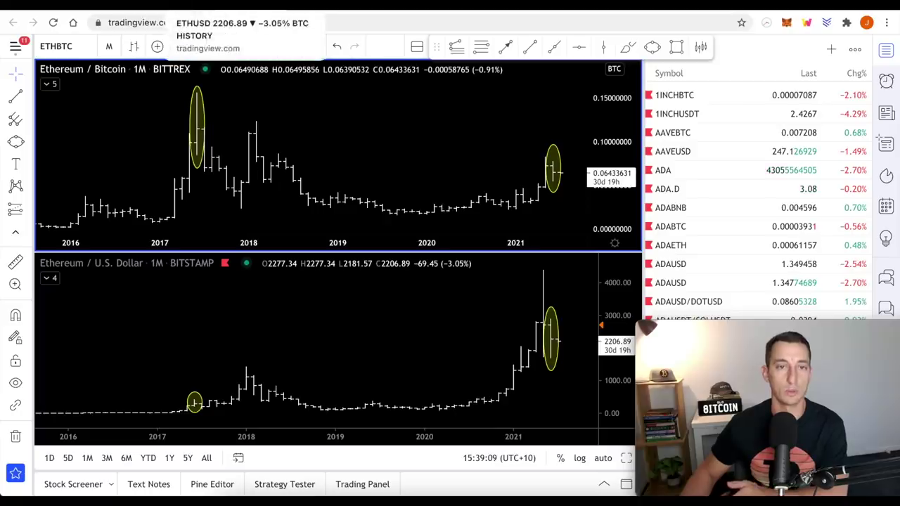
- Switch to the IOTA / Bitcoin chart and examine its 2021 monthly bars against its full price history
click(365, 4)
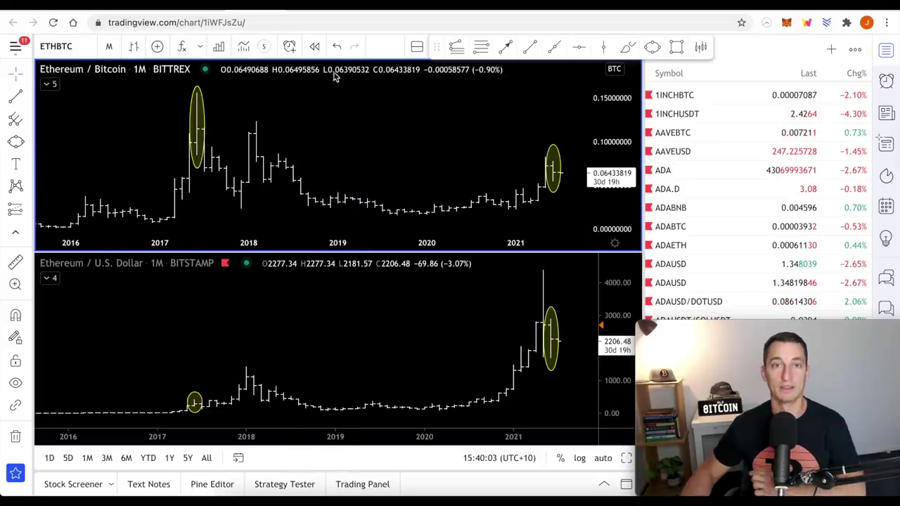
key(ctrl+Tab)
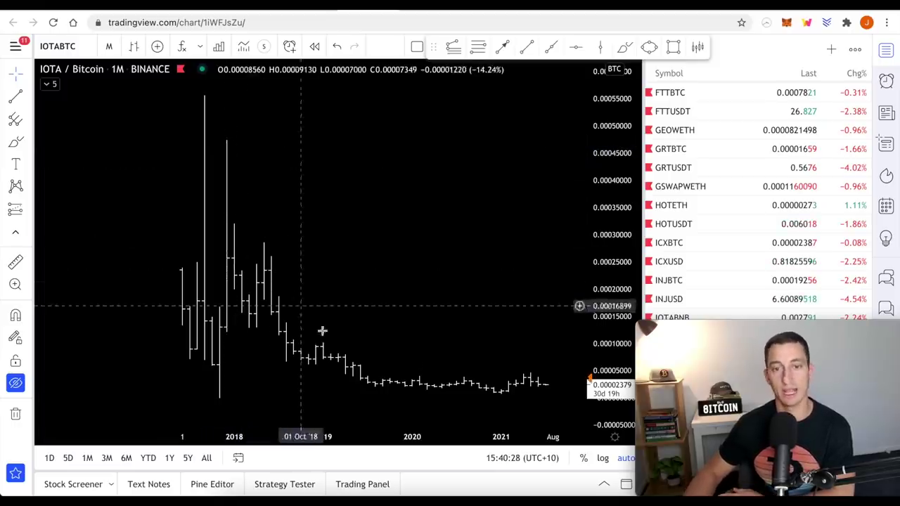
scroll(517, 390, up, 2)
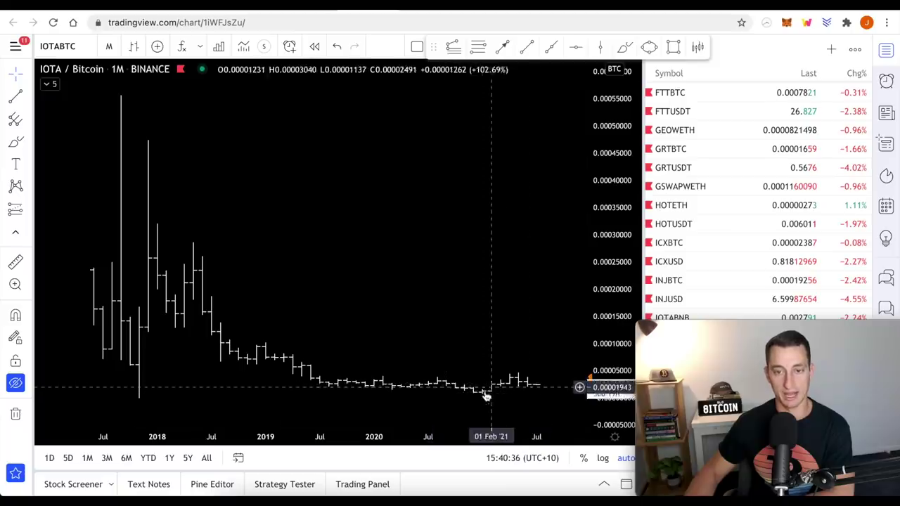
scroll(492, 388, up, 5)
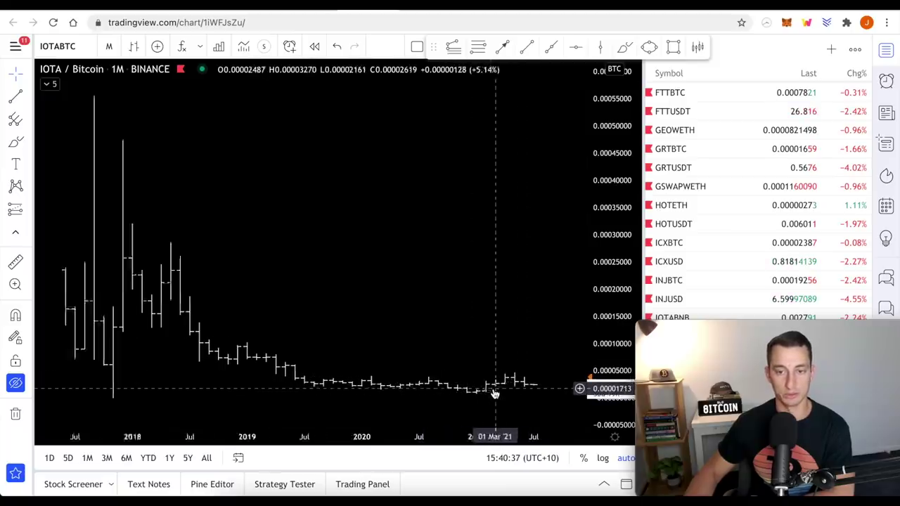
scroll(492, 390, up, 1)
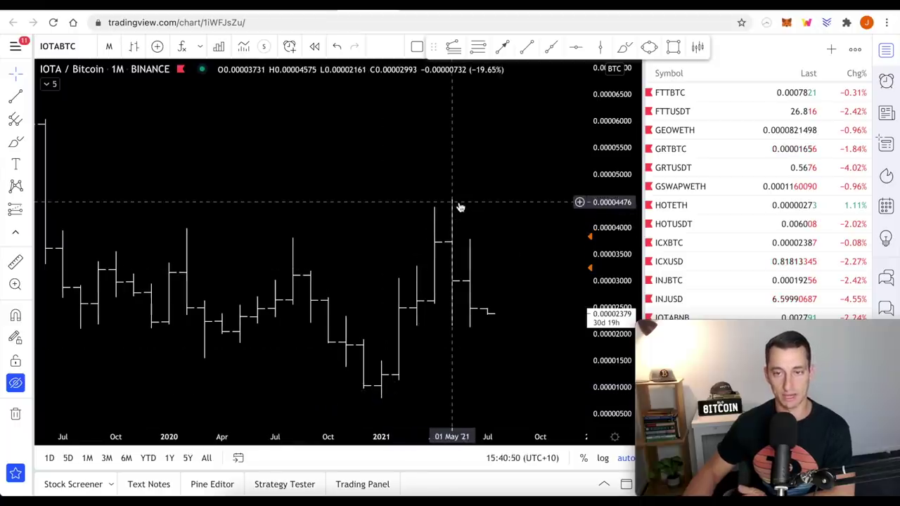
scroll(450, 235, down, 5)
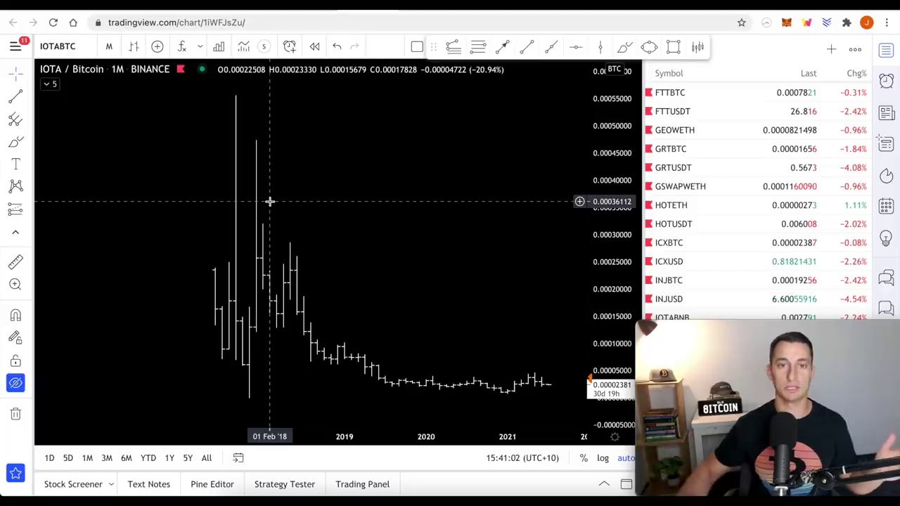
- Show the Litecoin / Bitcoin monthly chart and examine its price action between the yellow trend lines
key(Down)
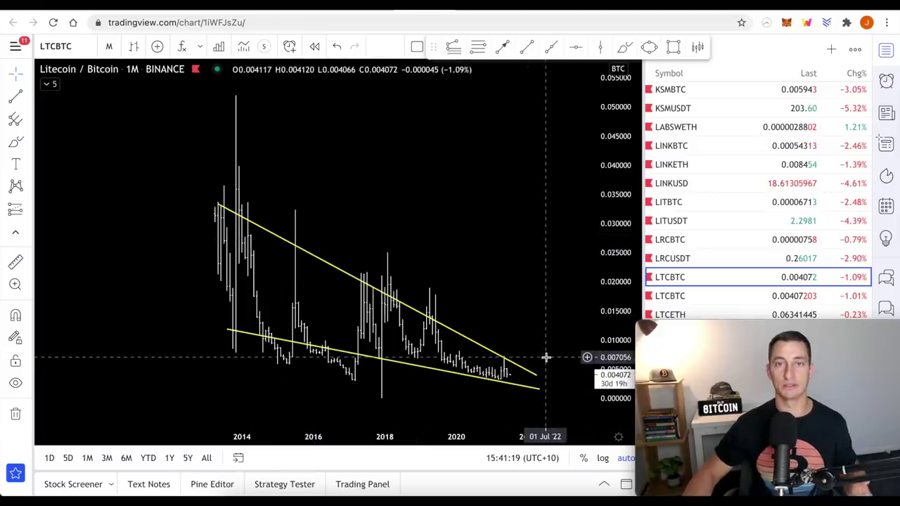
scroll(518, 272, right, 3)
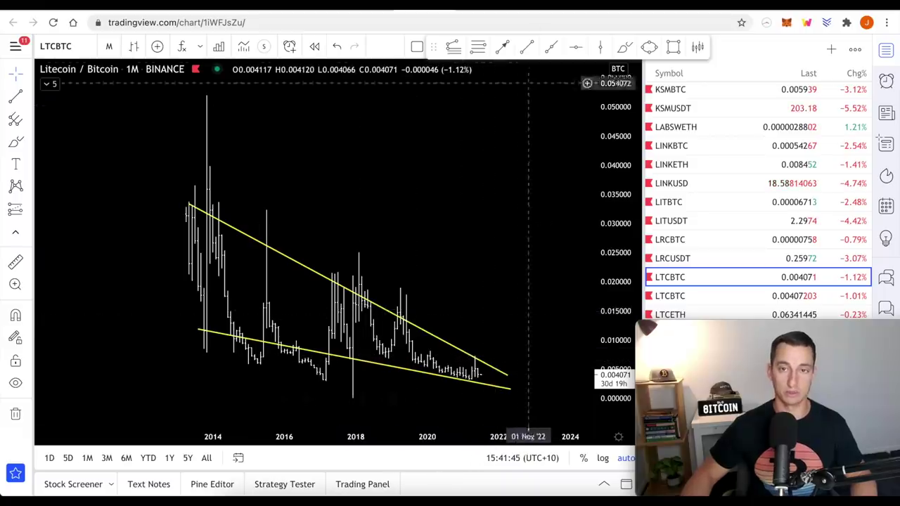
- Show the Holo / Ethereum monthly chart and measure the fall from its April 2021 high to July 2021
key(Page_Up)
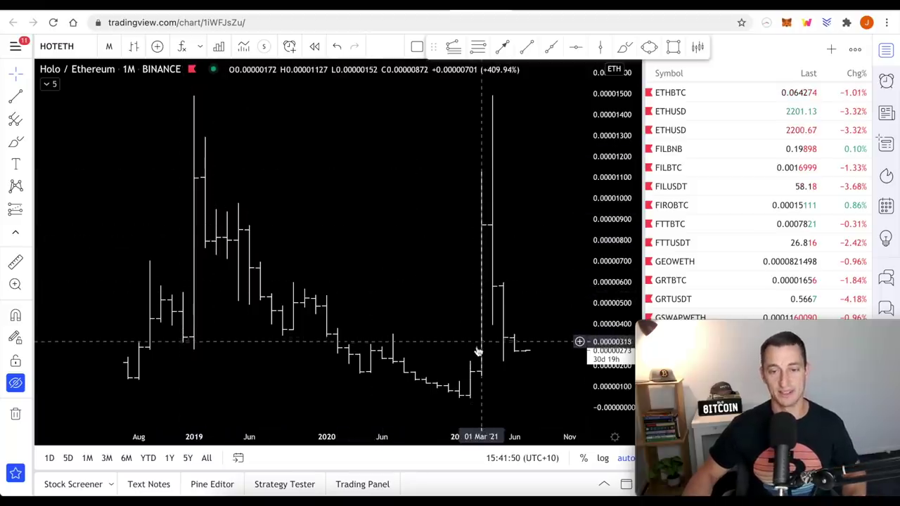
scroll(475, 347, up, 2)
scroll(473, 345, down, 1)
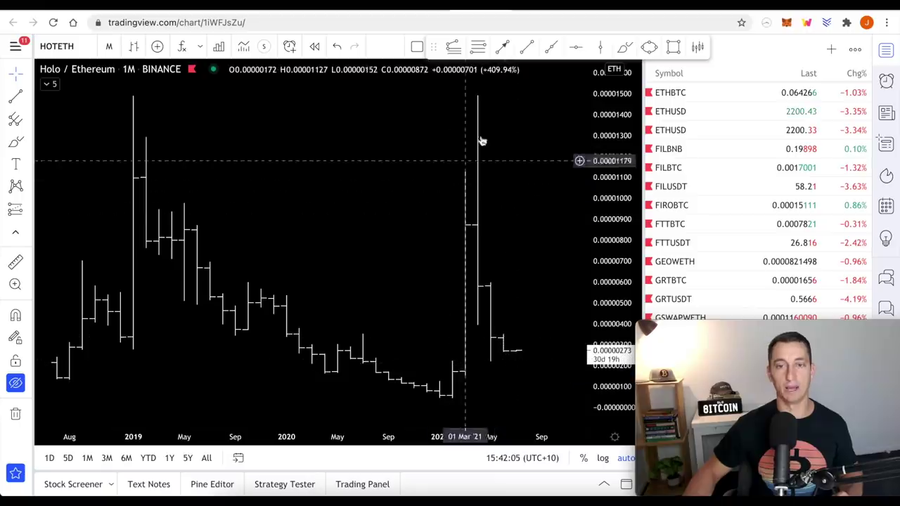
click(17, 266)
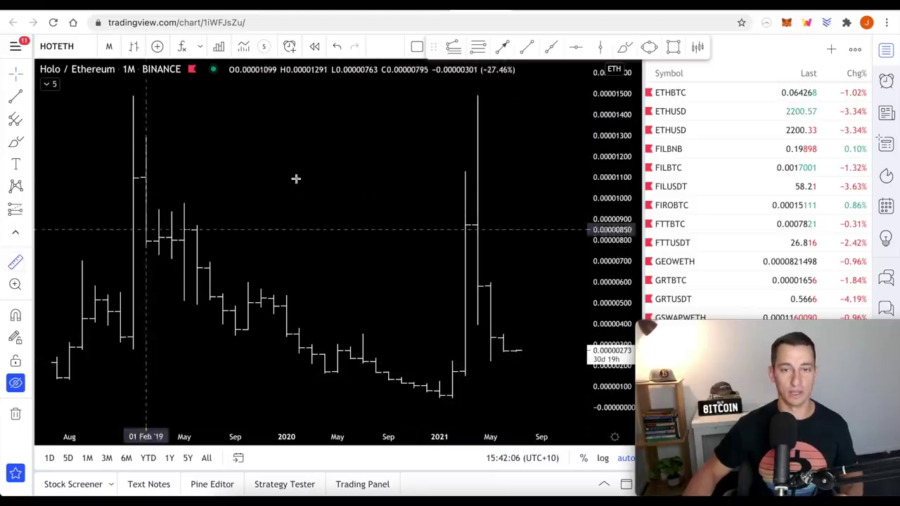
click(478, 95)
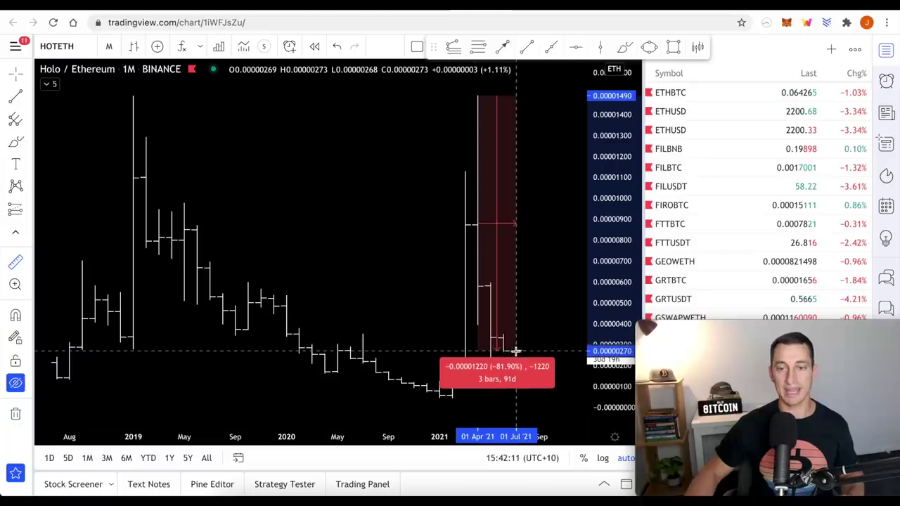
click(515, 355)
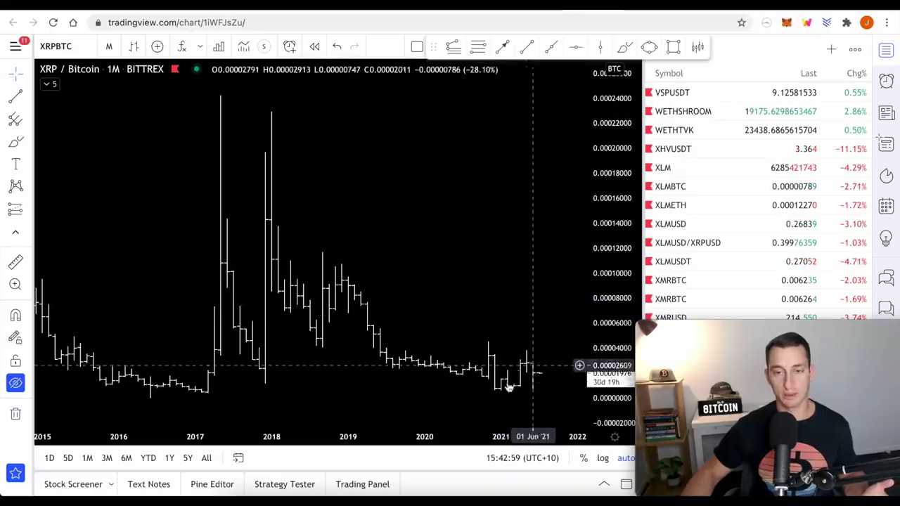
- Examine the monthly price histories of XRP / Bitcoin and VeChain / Bitcoin through 2021
scroll(495, 338, down, 1)
scroll(414, 323, right, 3)
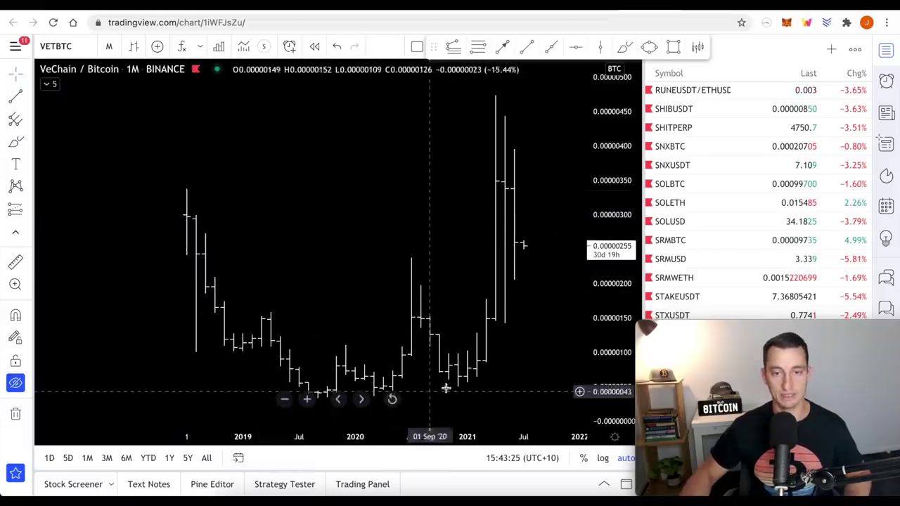
scroll(478, 245, up, 2)
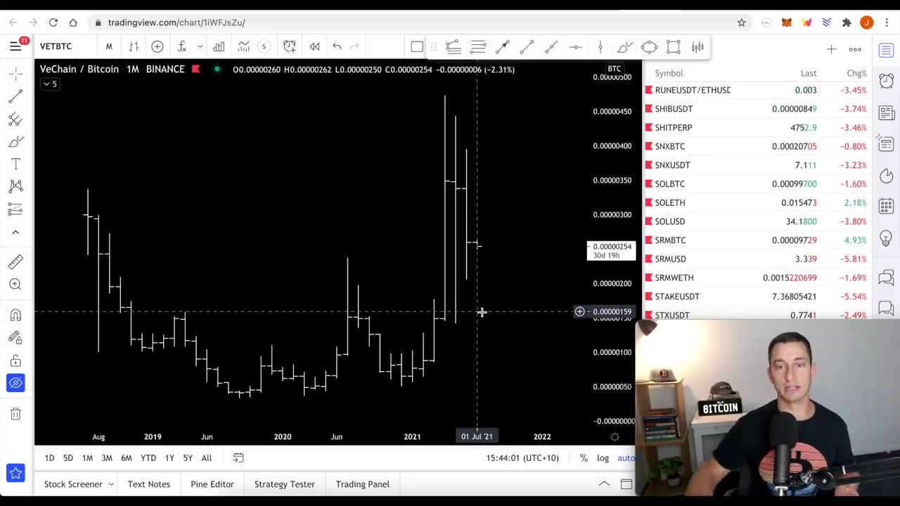
- Revisit the two Ethereum comparison charts and bring up the MATIC Network / Bitcoin monthly chart
key(ctrl+Tab)
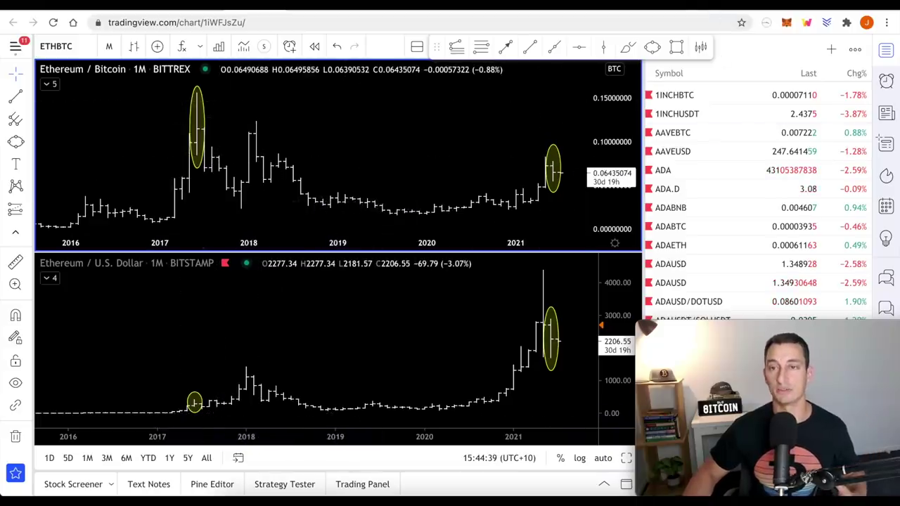
key(ctrl+Tab)
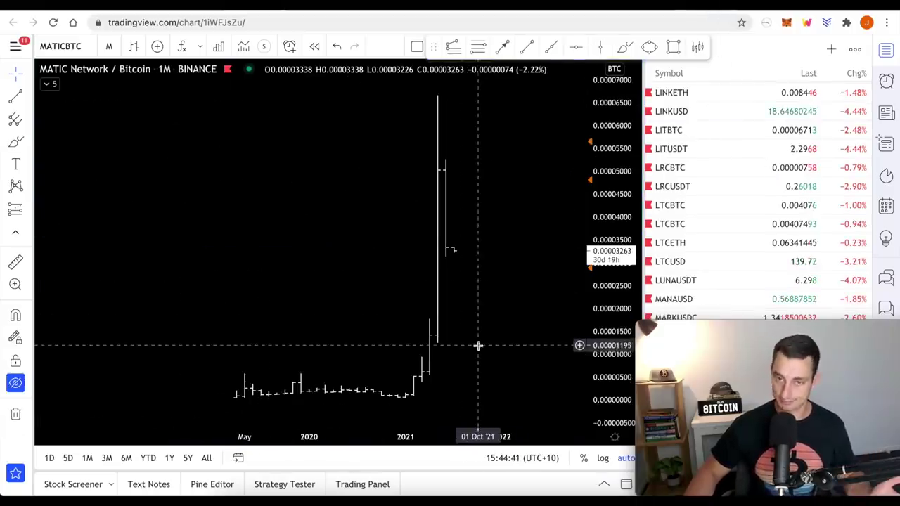
key(ctrl+Tab)
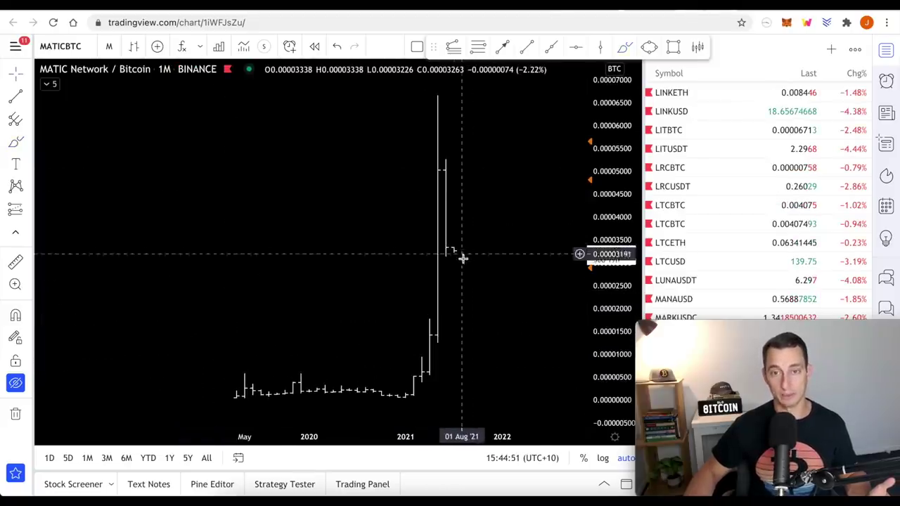
- Examine recent MATIC Network / Bitcoin price action, and measure the XRP / Bitcoin move from its late-2017 low on the monthly chart
drag(466, 265, 441, 225)
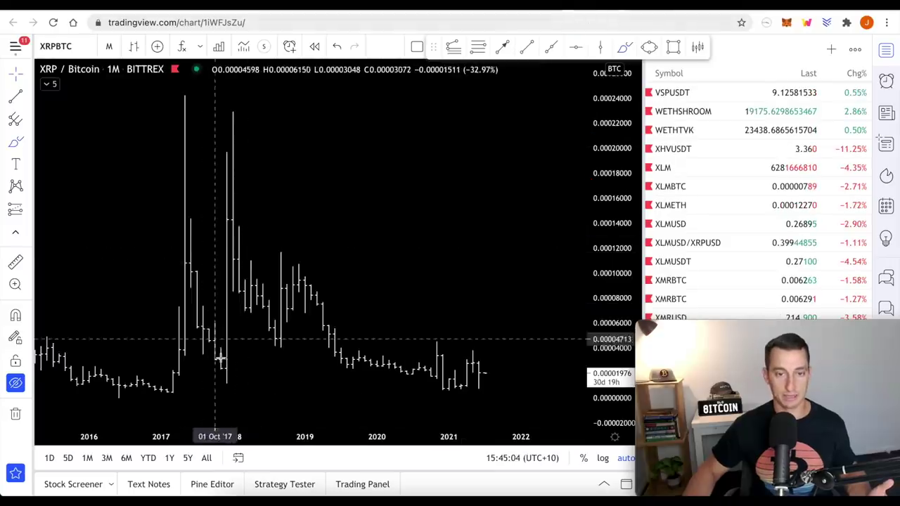
click(16, 261)
click(227, 372)
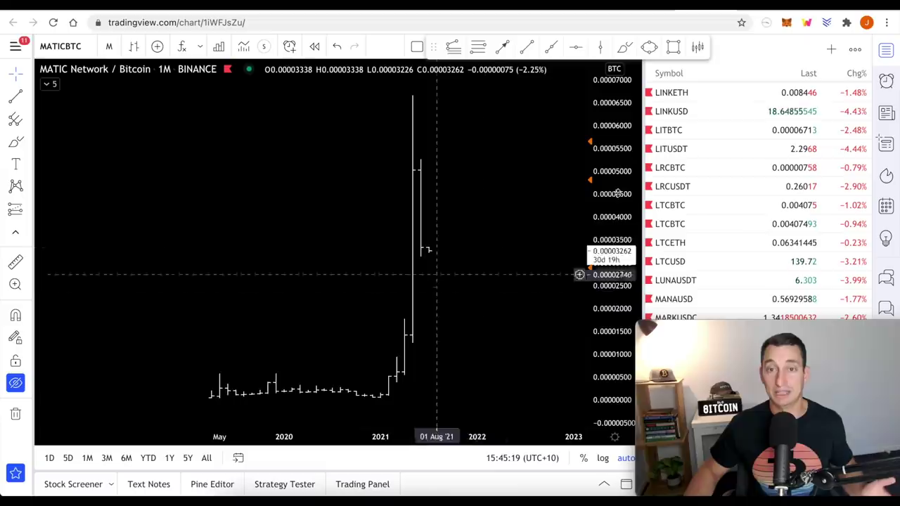
- Compress the MATIC Network / Bitcoin price scale and shift the bars down to view empty space above the 2021 high
drag(617, 193, 407, 291)
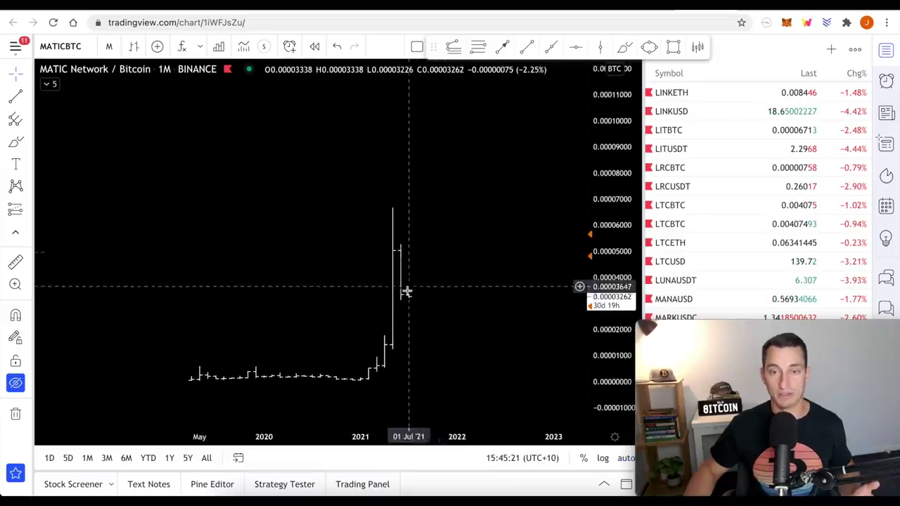
drag(460, 232, 456, 265)
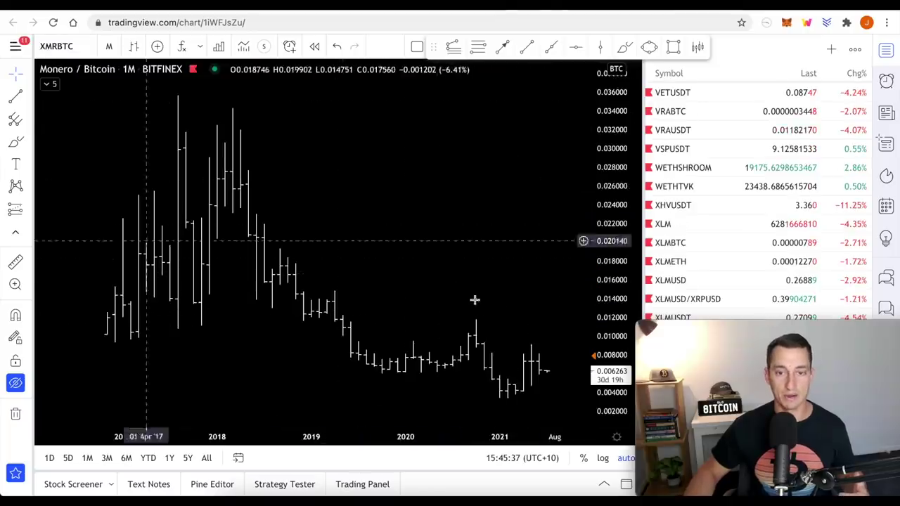
- Examine the Monero / Bitcoin monthly history through 2021, and restore automatic price scaling on the MATIC Network / Bitcoin chart
scroll(474, 300, right, 2)
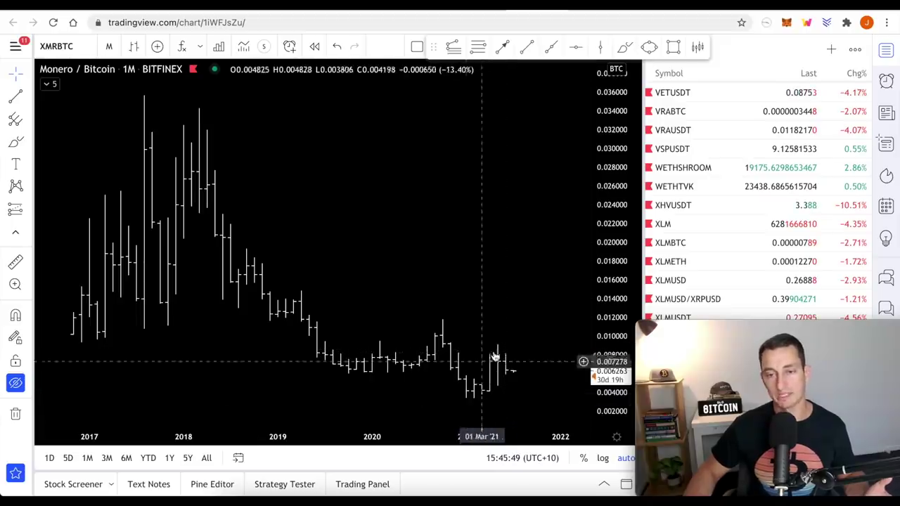
scroll(511, 367, down, 1)
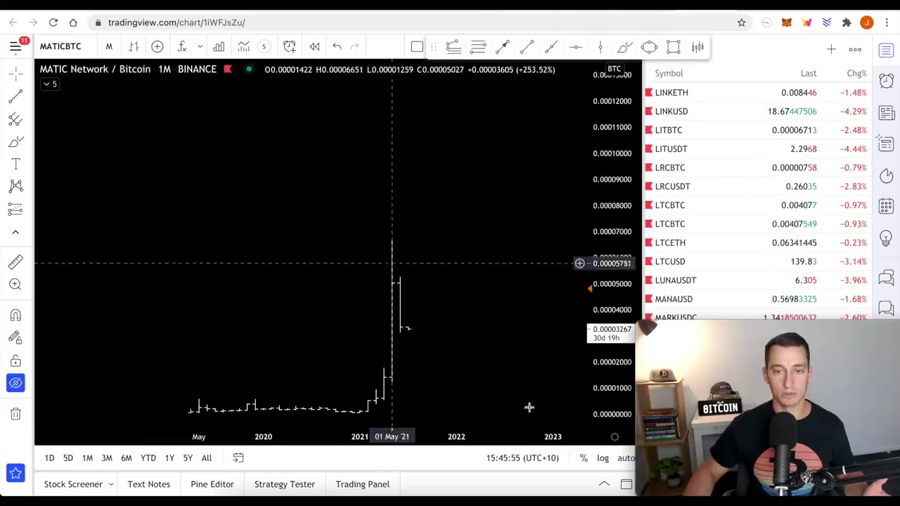
click(625, 459)
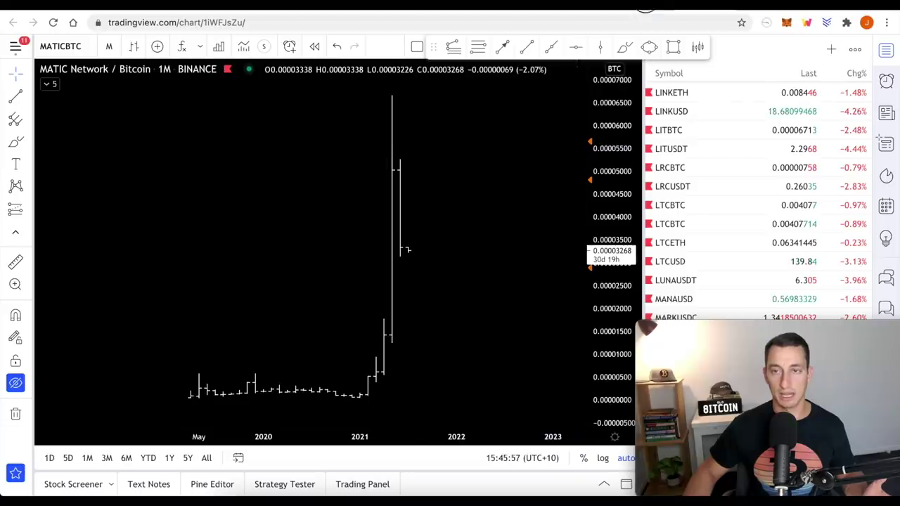